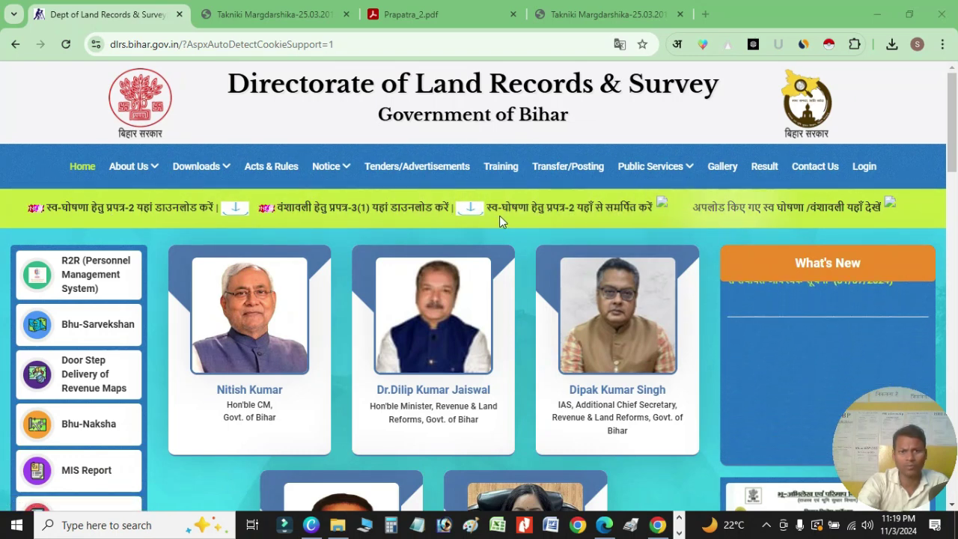
# - Open the Raiyat self-declaration form (Raiyat123.aspx) and view the Prapatra 3(1) form PDF
pyautogui.click(662, 208)
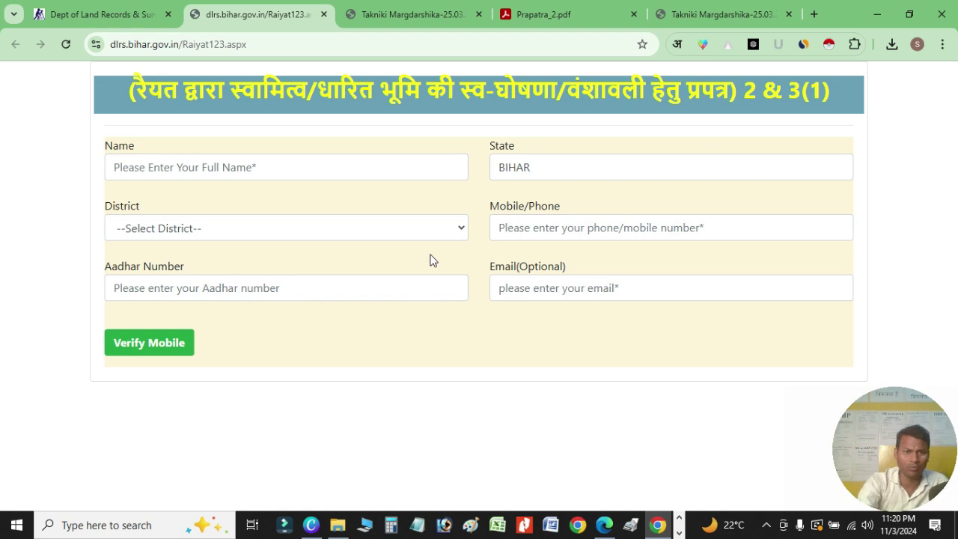
pyautogui.click(96, 14)
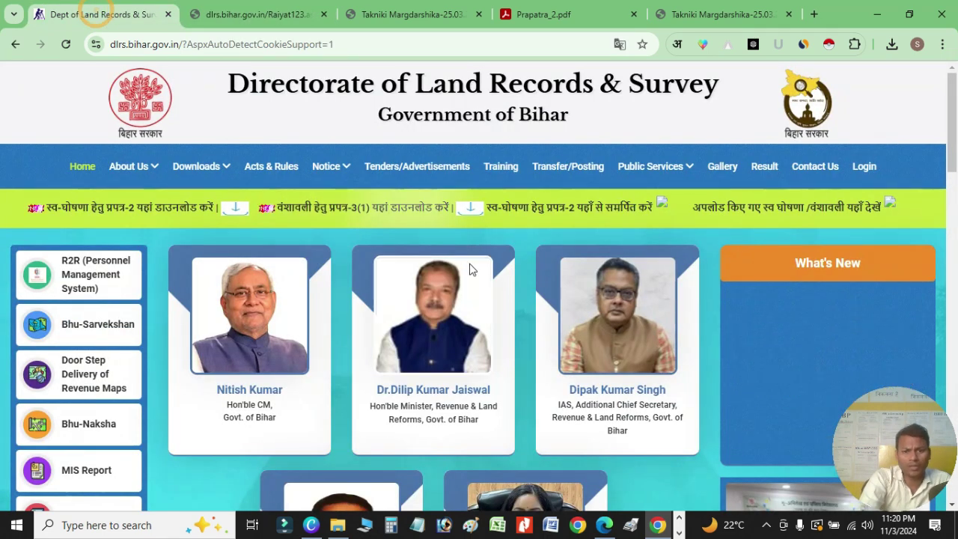
pyautogui.click(411, 15)
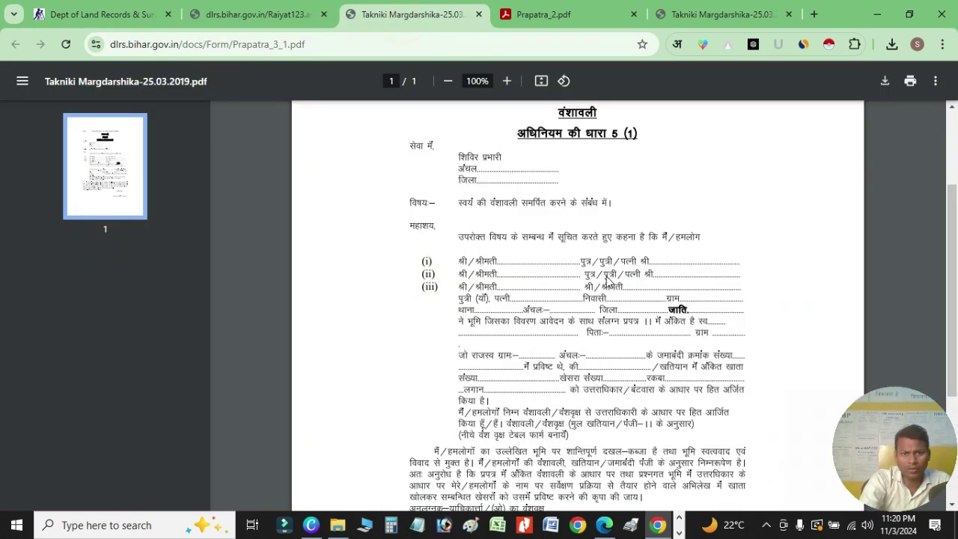
pyautogui.click(90, 14)
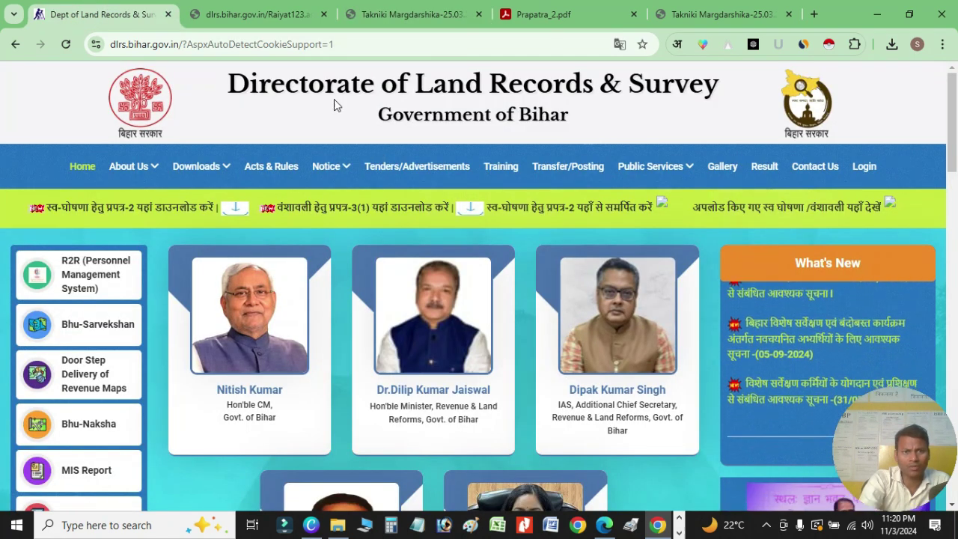
pyautogui.click(411, 14)
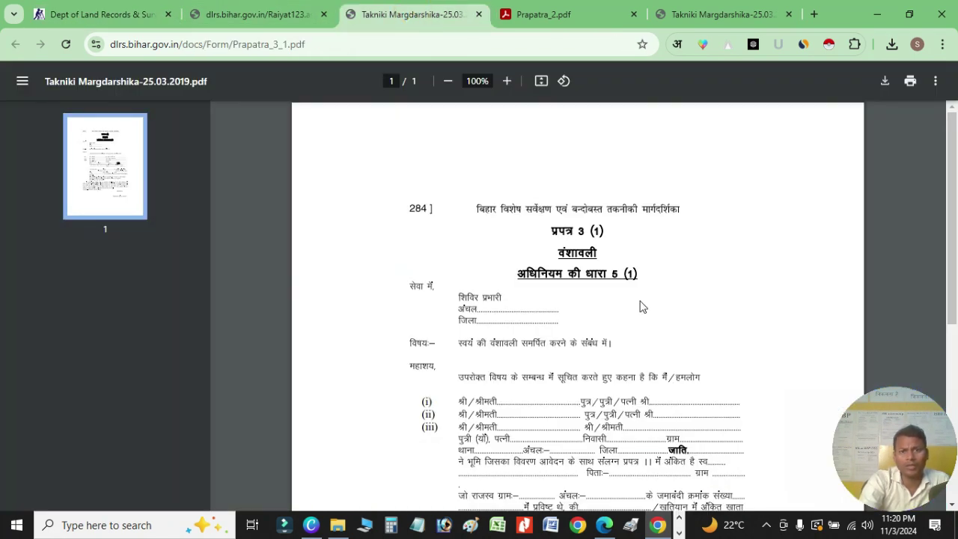
pyautogui.scroll(-2, 596, 336)
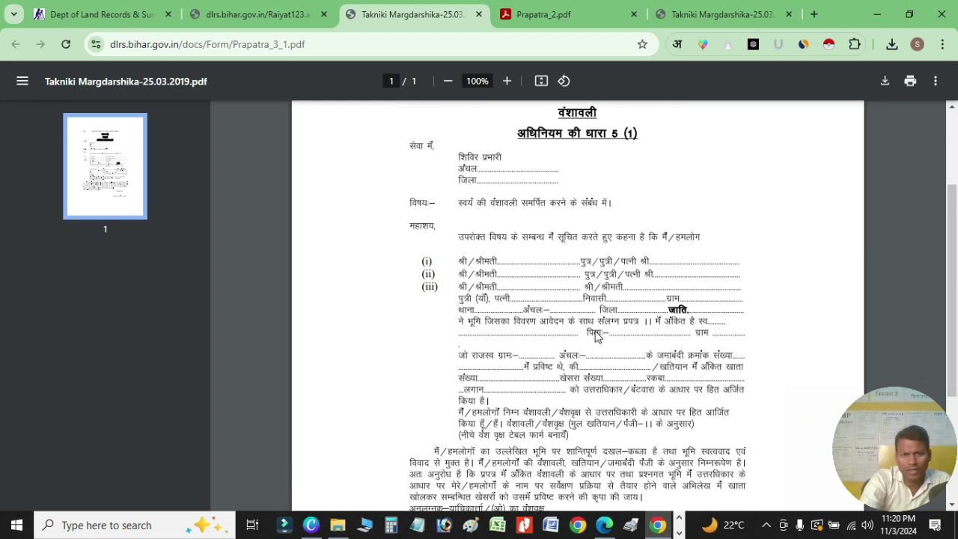
pyautogui.scroll(1, 596, 337)
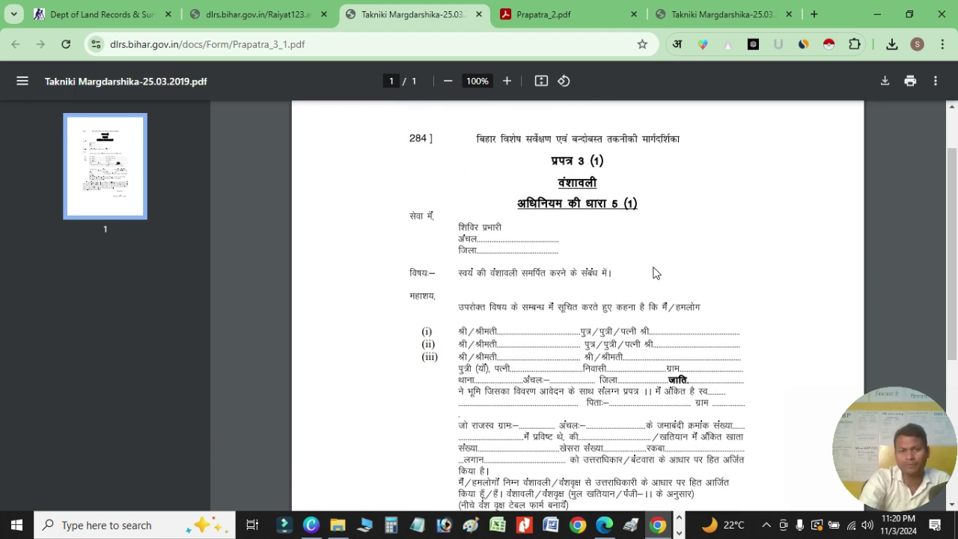
pyautogui.scroll(1, 655, 273)
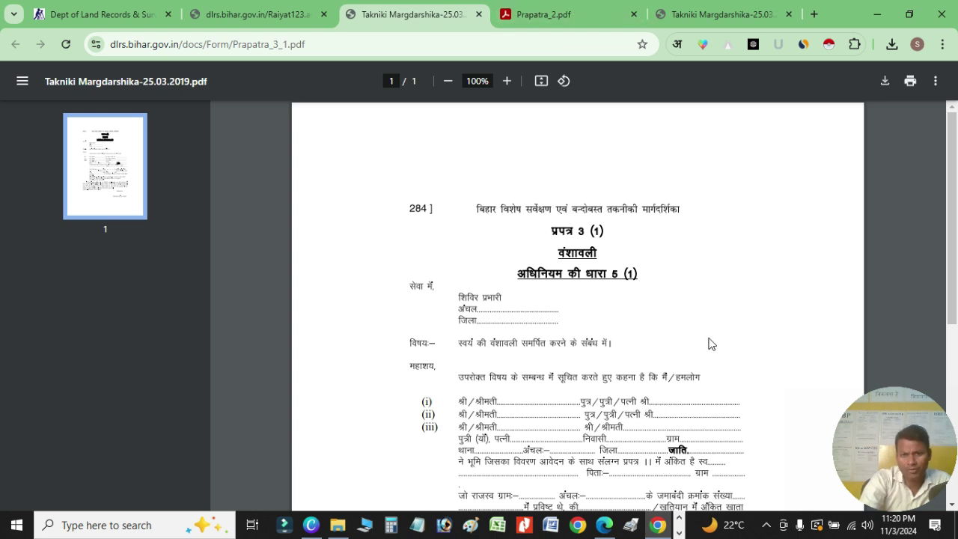
# - Compare the Prapatra 3(1) vanshavali form with the Prapatra 2 form PDF
pyautogui.click(559, 12)
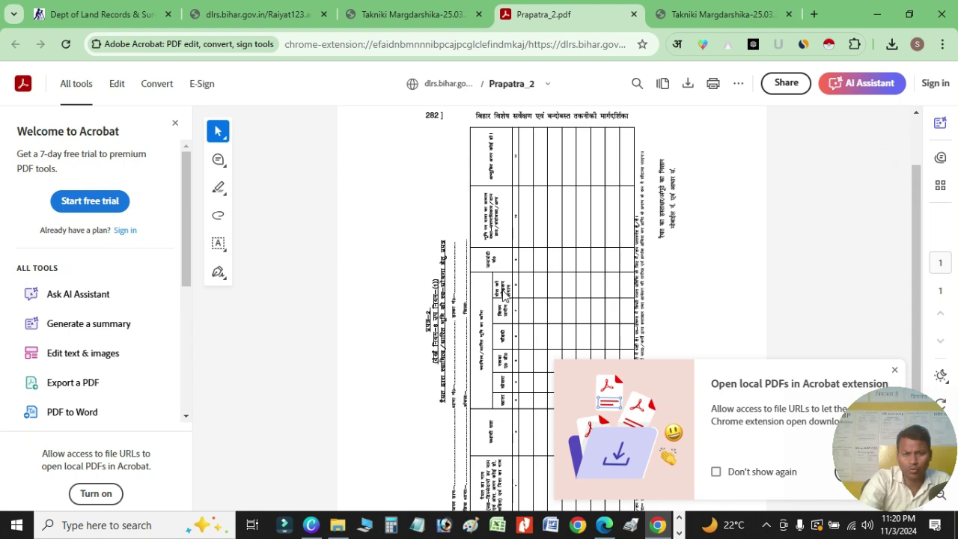
pyautogui.click(416, 17)
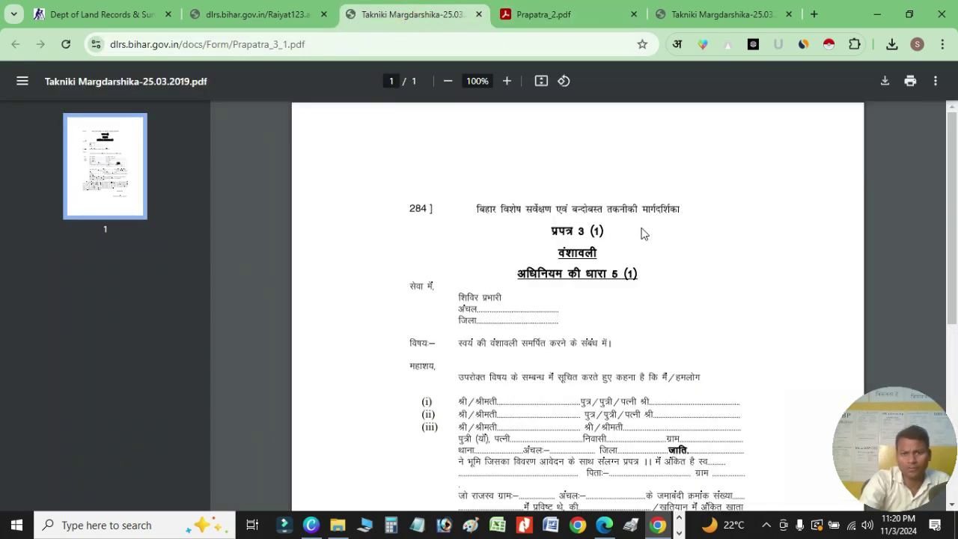
pyautogui.click(563, 21)
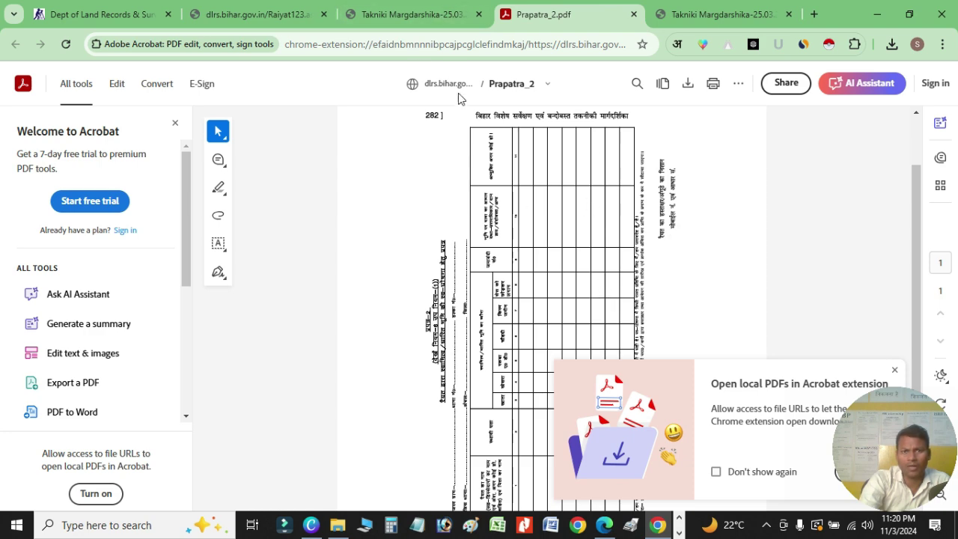
pyautogui.click(468, 21)
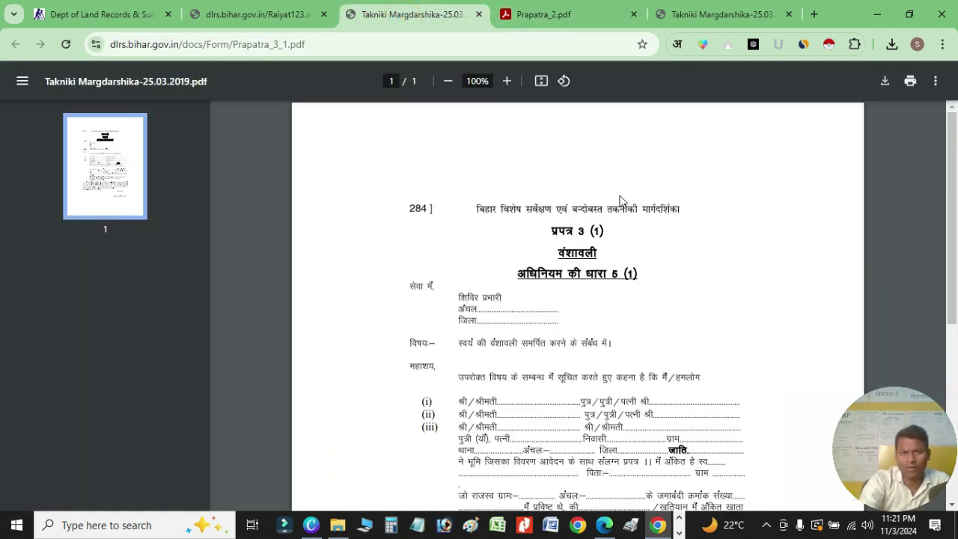
pyautogui.click(558, 13)
pyautogui.click(410, 23)
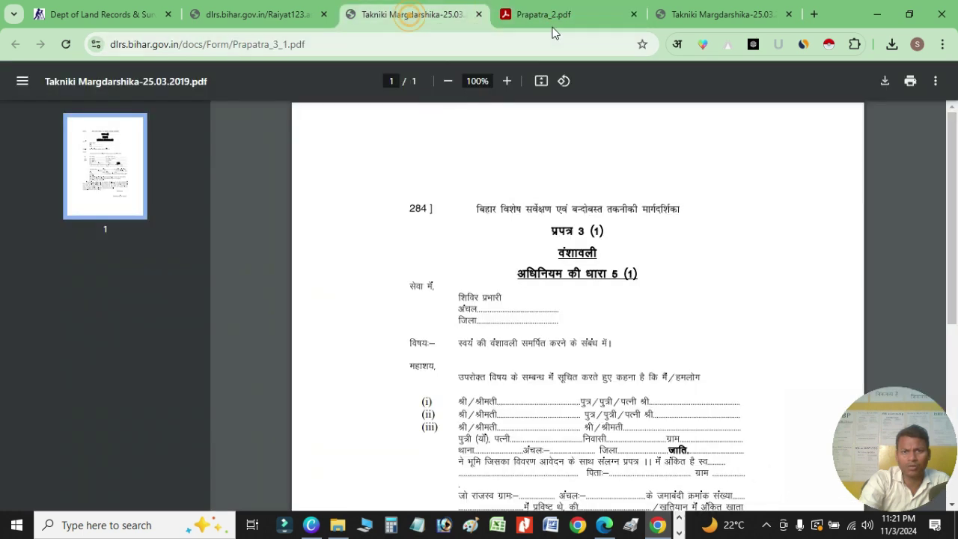
pyautogui.click(558, 13)
# - Read Prapatra_3_1.pdf down to its signature line, then switch to Prapatra_2.pdf
pyautogui.click(417, 21)
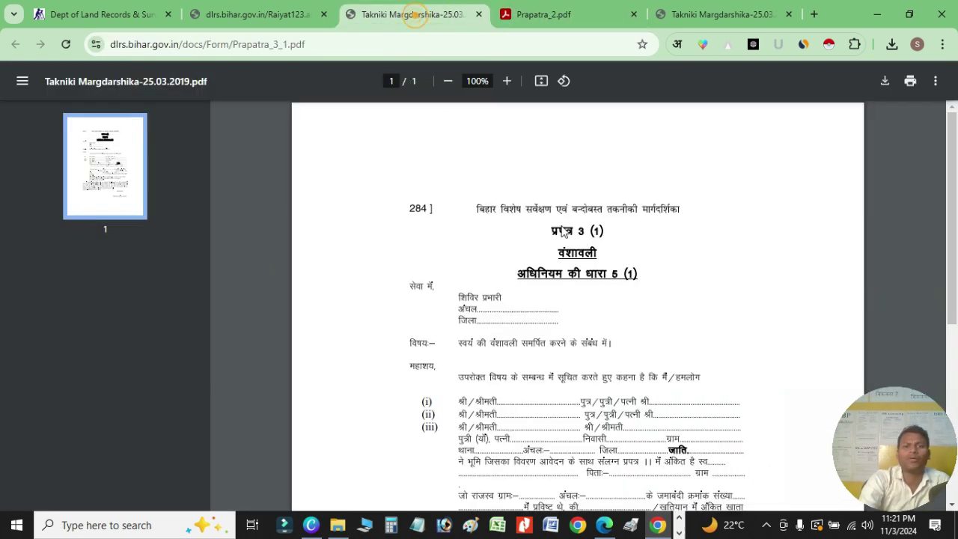
pyautogui.scroll(-2, 592, 242)
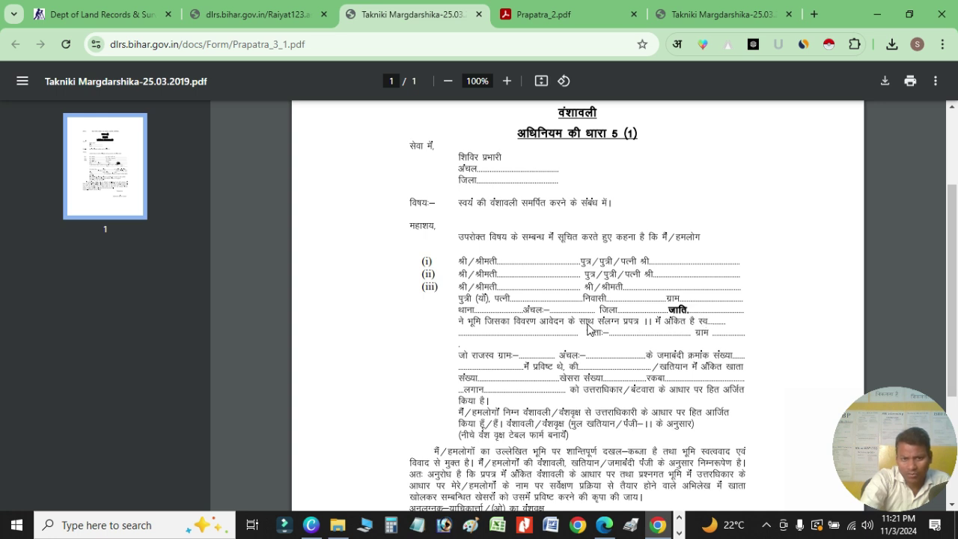
pyautogui.scroll(-2, 596, 328)
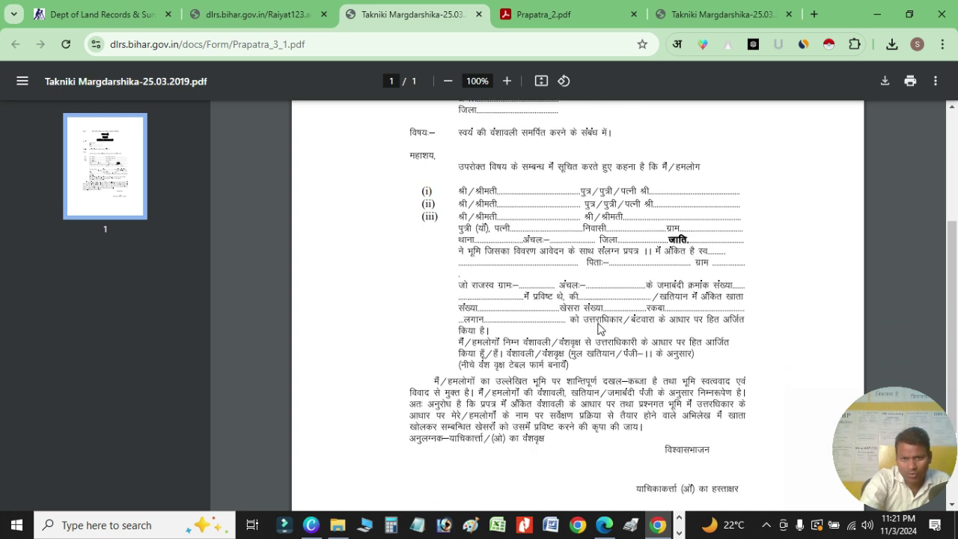
pyautogui.click(458, 284)
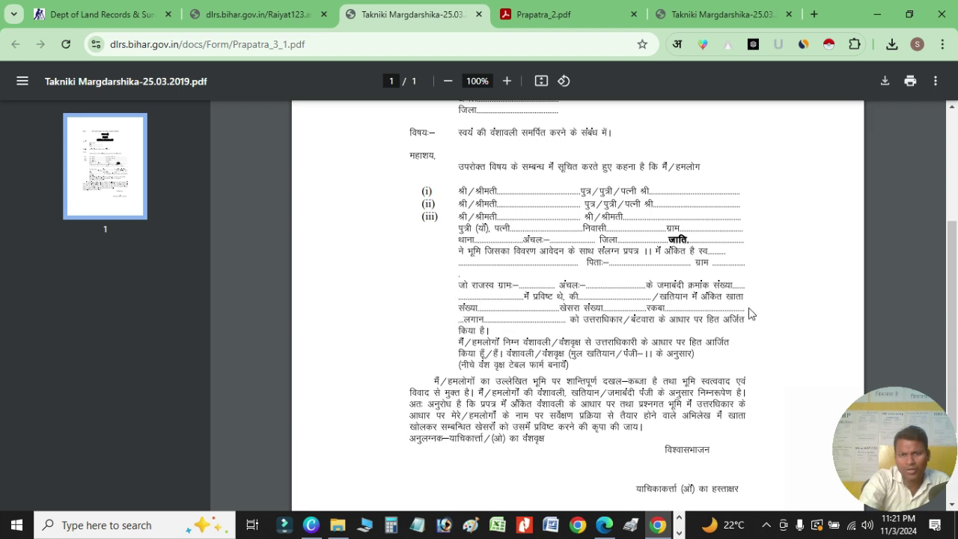
pyautogui.scroll(-2, 721, 408)
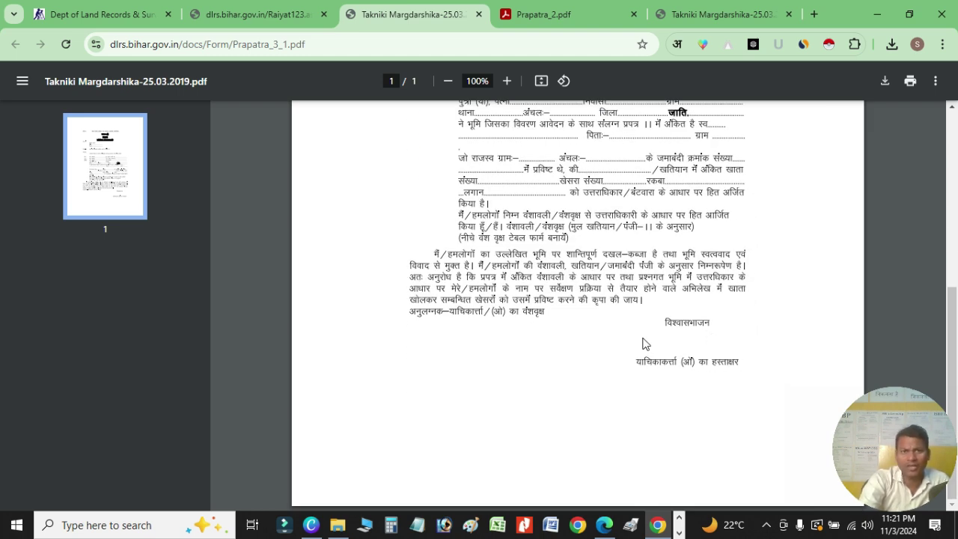
pyautogui.scroll(2, 637, 326)
pyautogui.click(543, 16)
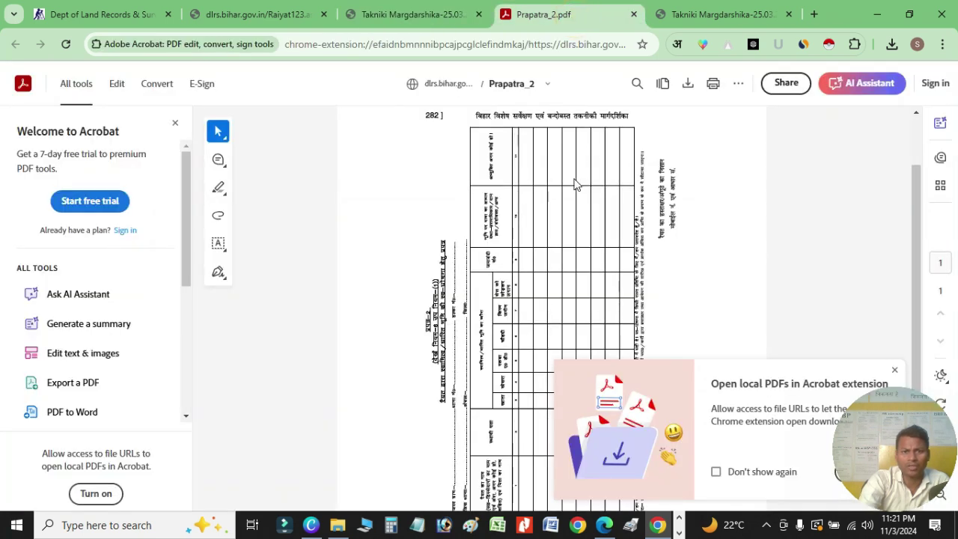
pyautogui.scroll(-3, 575, 191)
# - Open the Downloads copy of Prapatra_2.pdf and scan its eleven-column, still-empty table
pyautogui.click(716, 14)
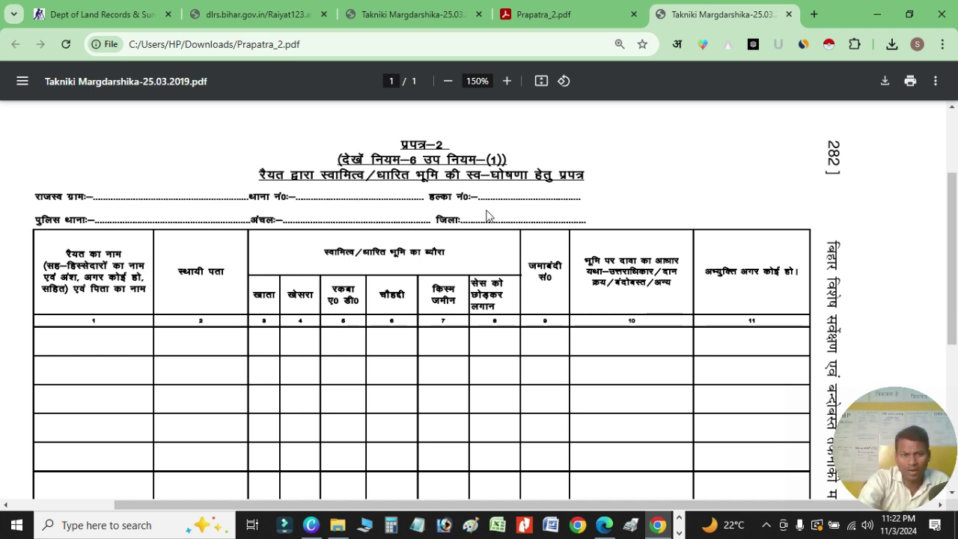
pyautogui.scroll(-1, 479, 233)
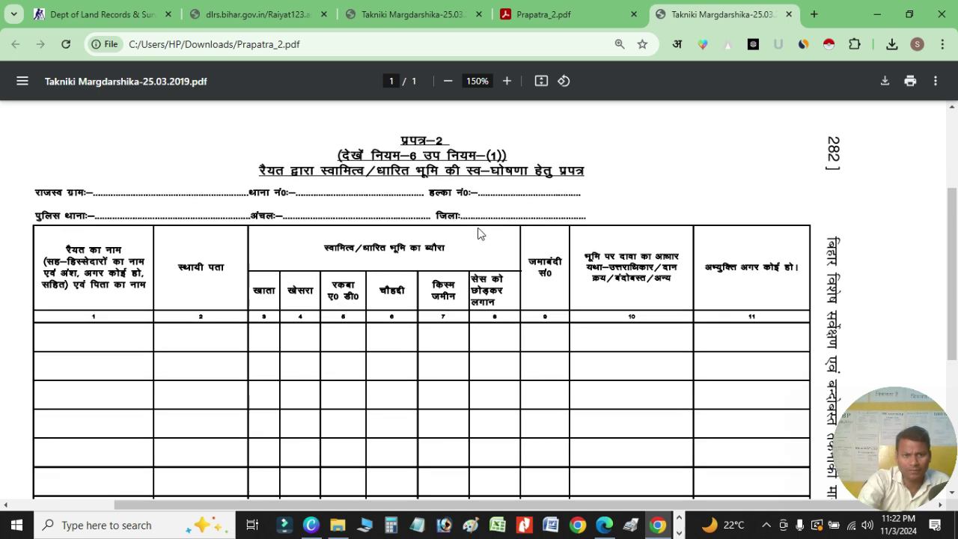
pyautogui.scroll(-2, 156, 252)
pyautogui.scroll(1, 97, 265)
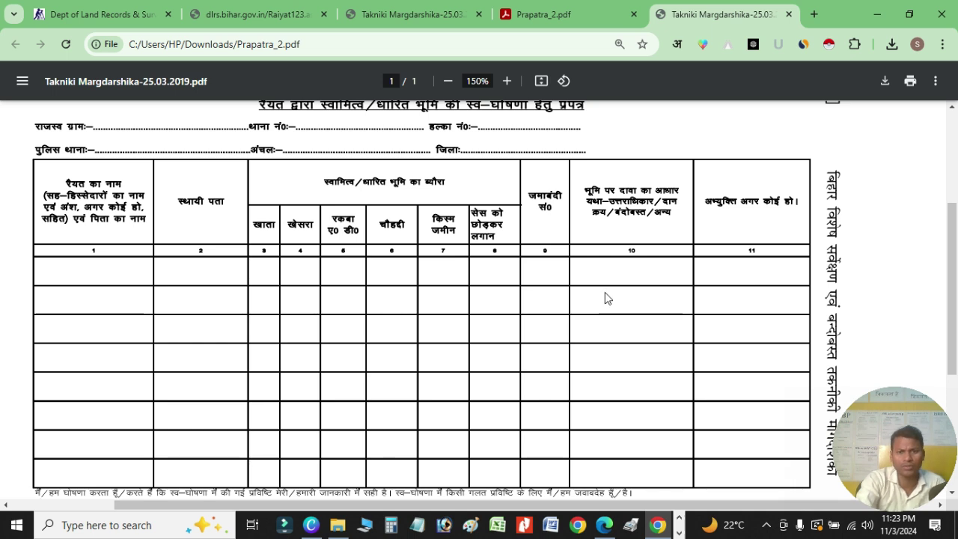
# - Scroll through Prapatra_2.pdf's declaration and signature fields and back toward the top
pyautogui.scroll(-3, 617, 252)
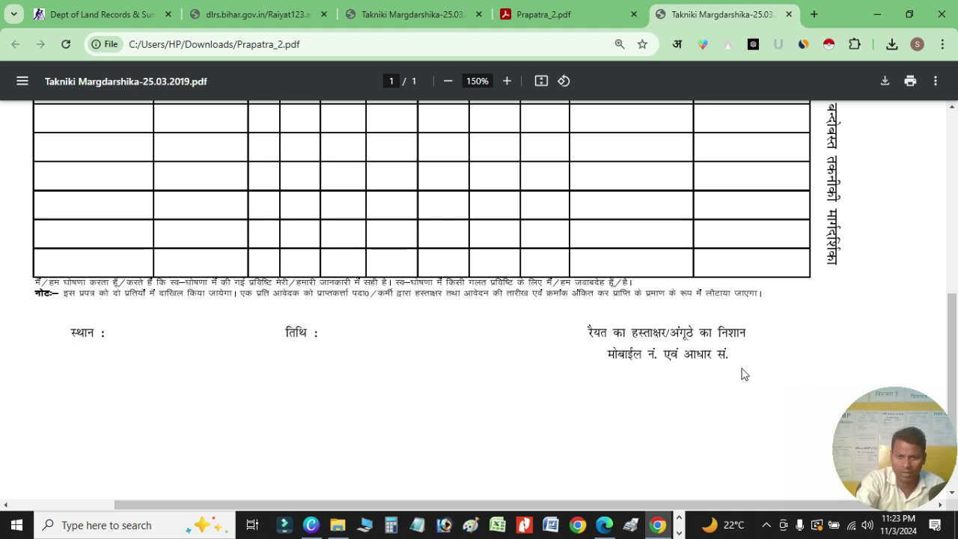
pyautogui.scroll(-2, 688, 353)
pyautogui.scroll(10, 690, 353)
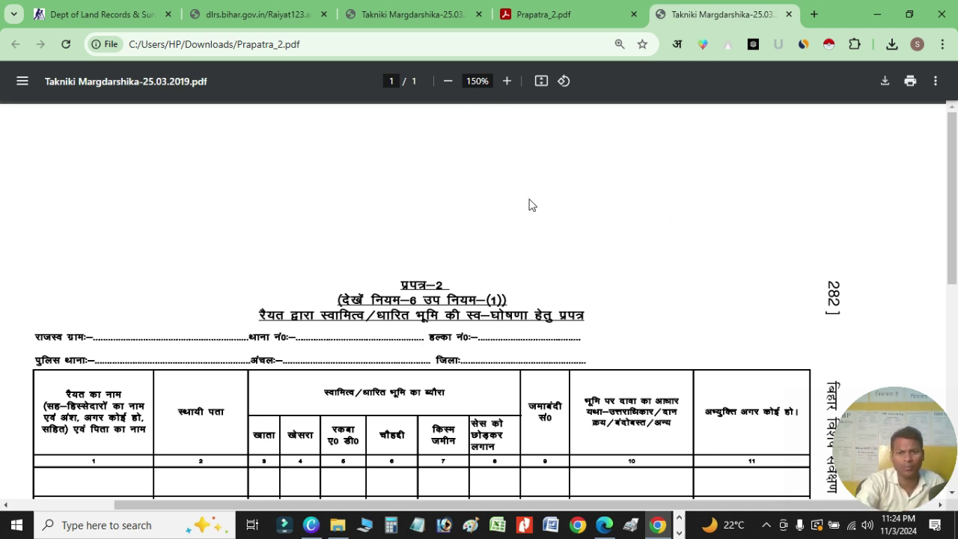
# - Return to the Raiyat123.aspx form, with State preset to BIHAR, and place the cursor in Name
pyautogui.click(412, 15)
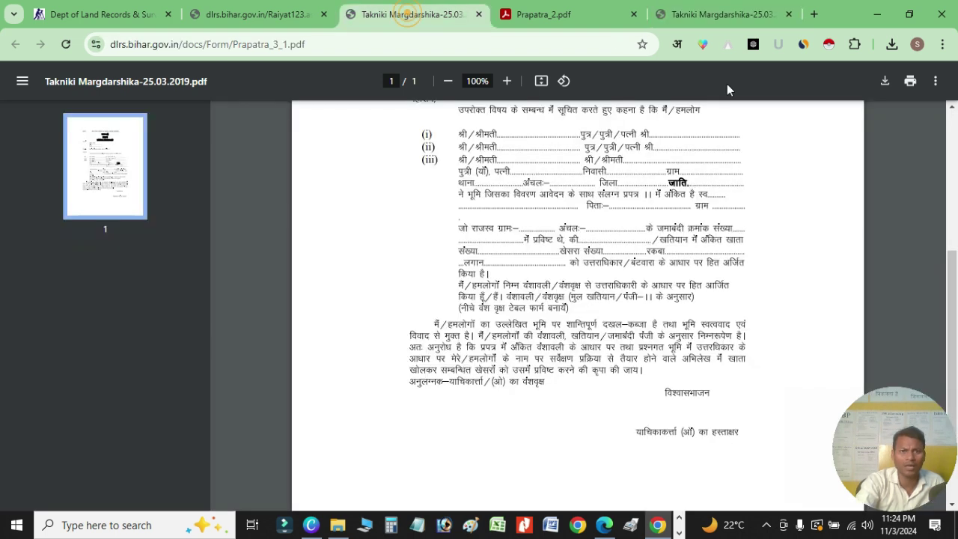
pyautogui.click(258, 14)
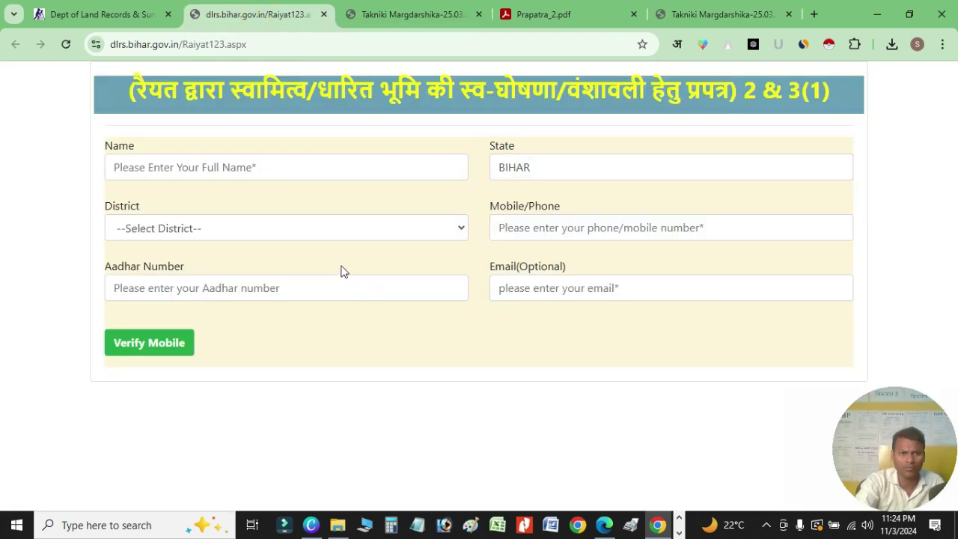
pyautogui.click(120, 15)
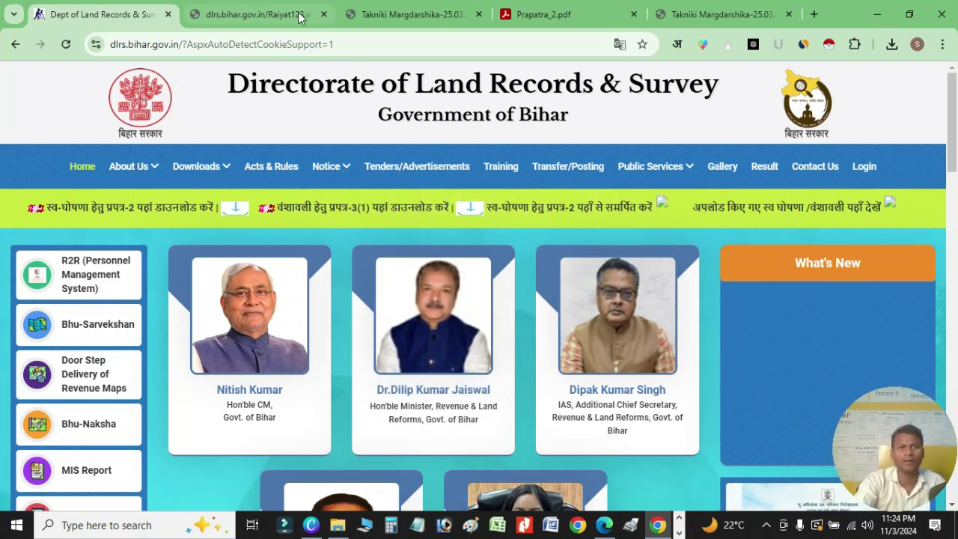
pyautogui.click(257, 15)
pyautogui.click(227, 175)
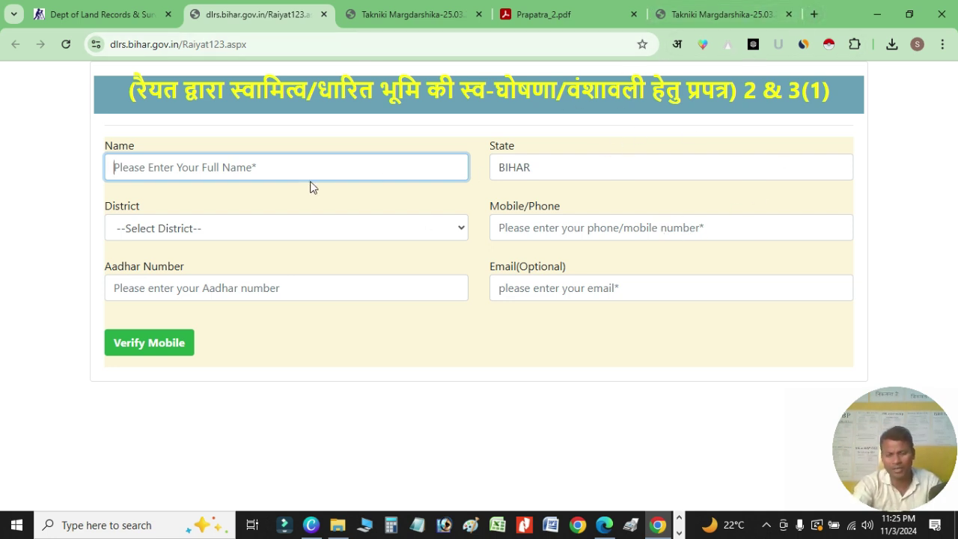
pyautogui.click(814, 13)
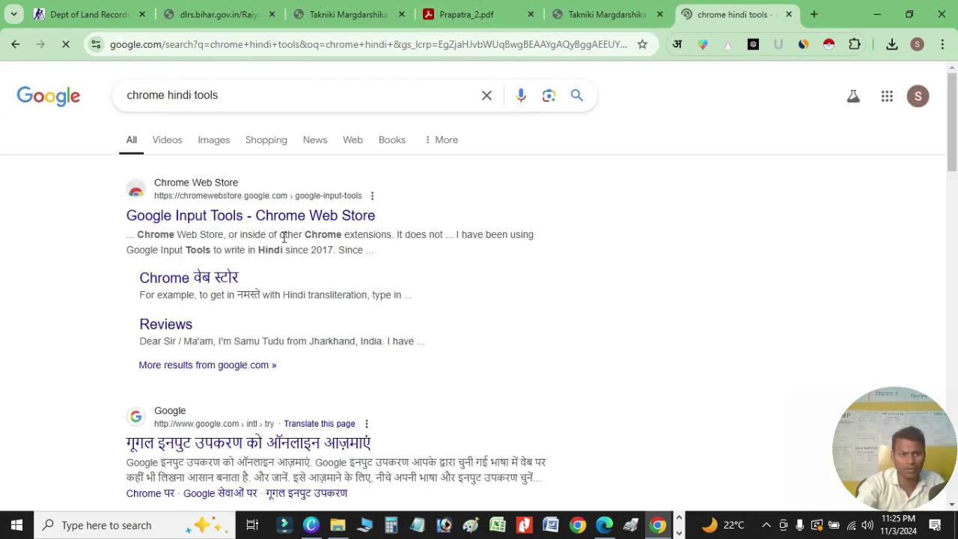
pyautogui.click(317, 221)
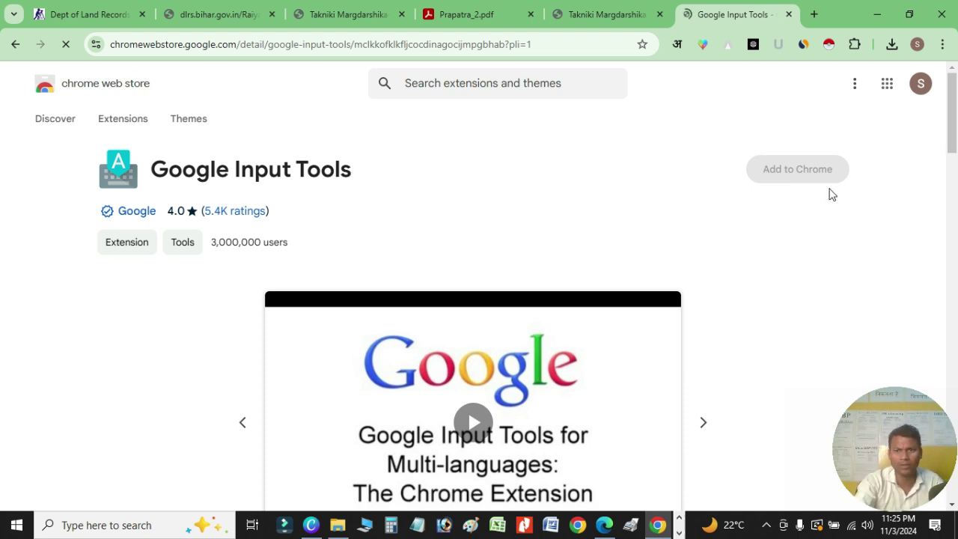
pyautogui.click(789, 15)
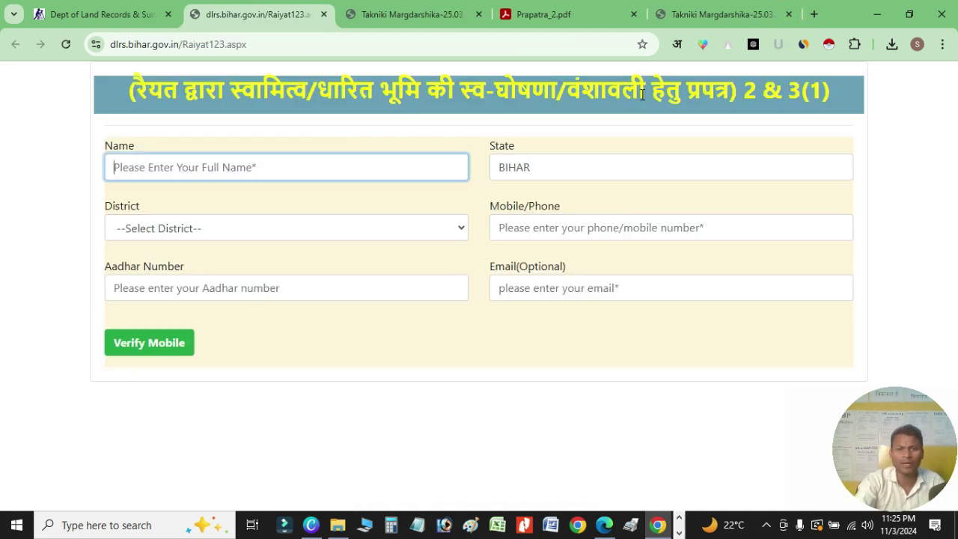
pyautogui.click(285, 166)
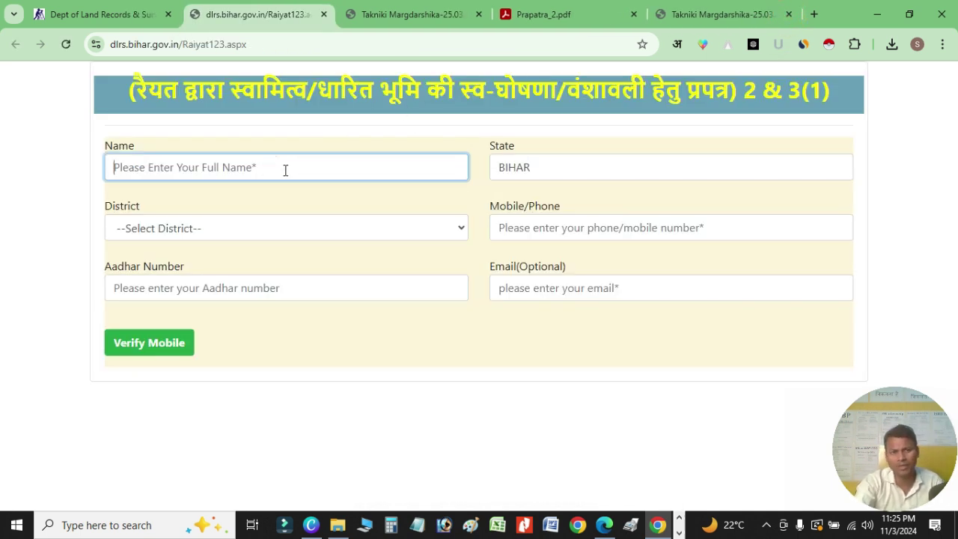
# - Check the applicant's full name entered in the Name field
pyautogui.moveTo(338, 529)
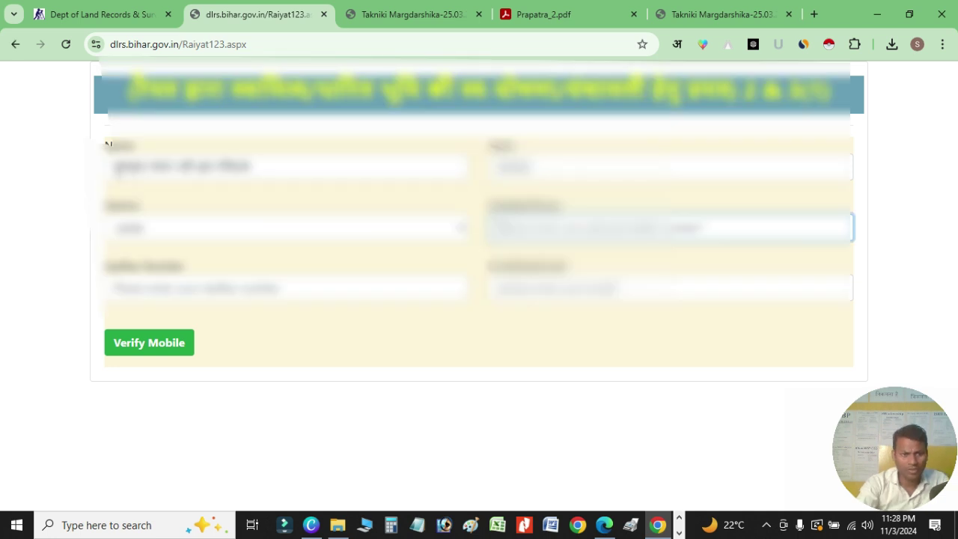
pyautogui.click(274, 169)
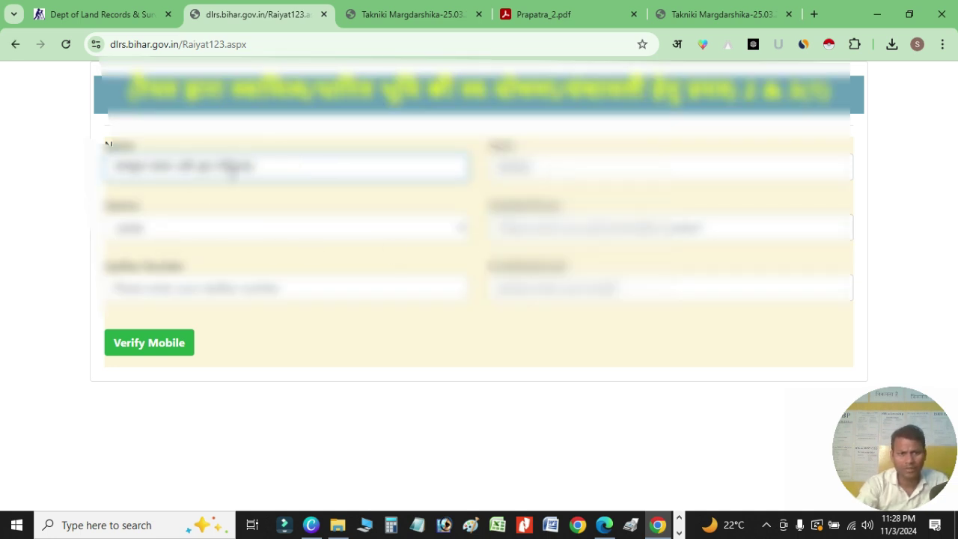
pyautogui.tripleClick(273, 168)
pyautogui.click(367, 155)
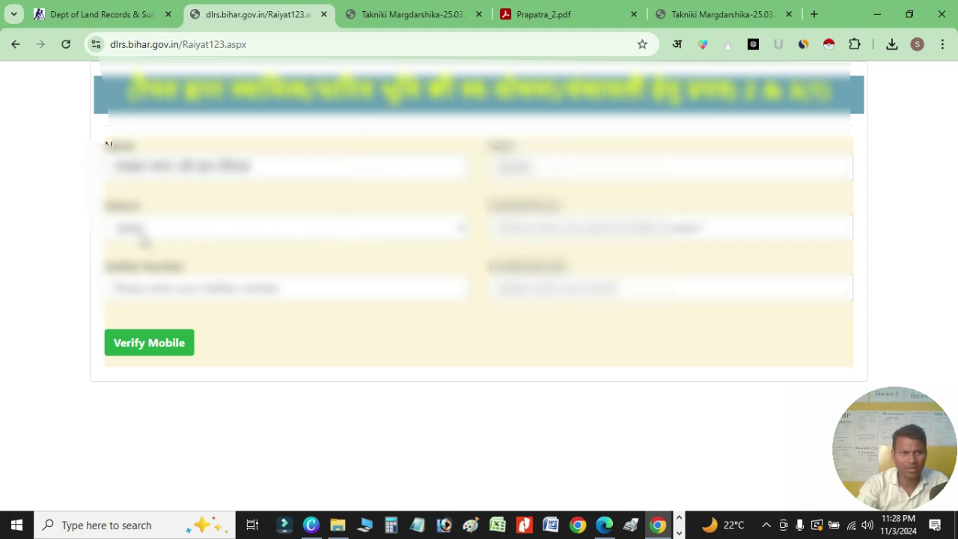
# - Enter the applicant's mobile number and Aadhaar number, then move past the e-mail field
pyautogui.click(558, 228)
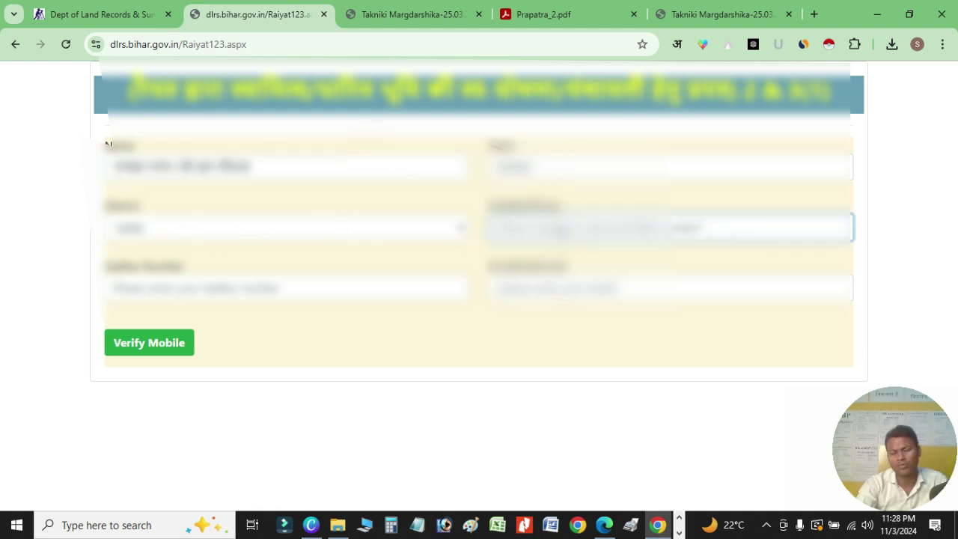
pyautogui.write('7')
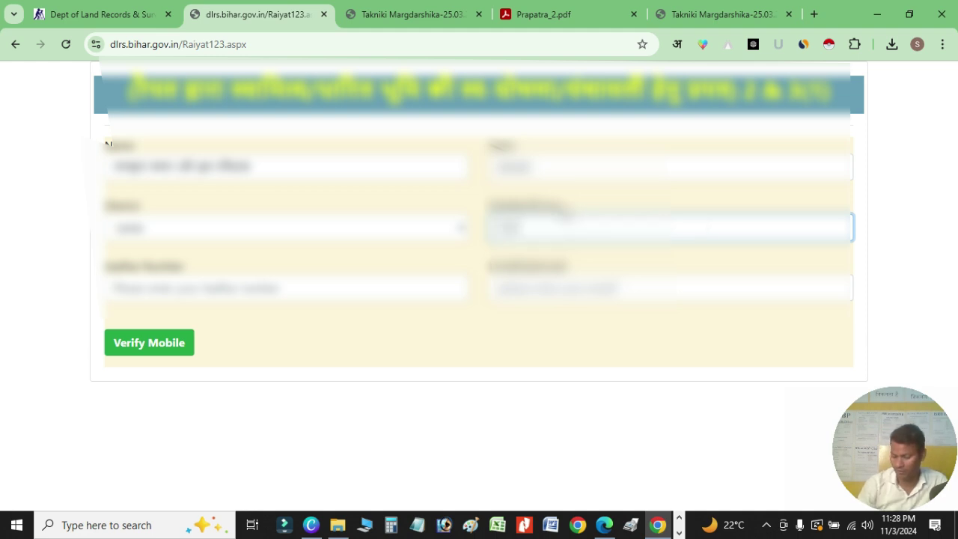
pyautogui.write('654321')
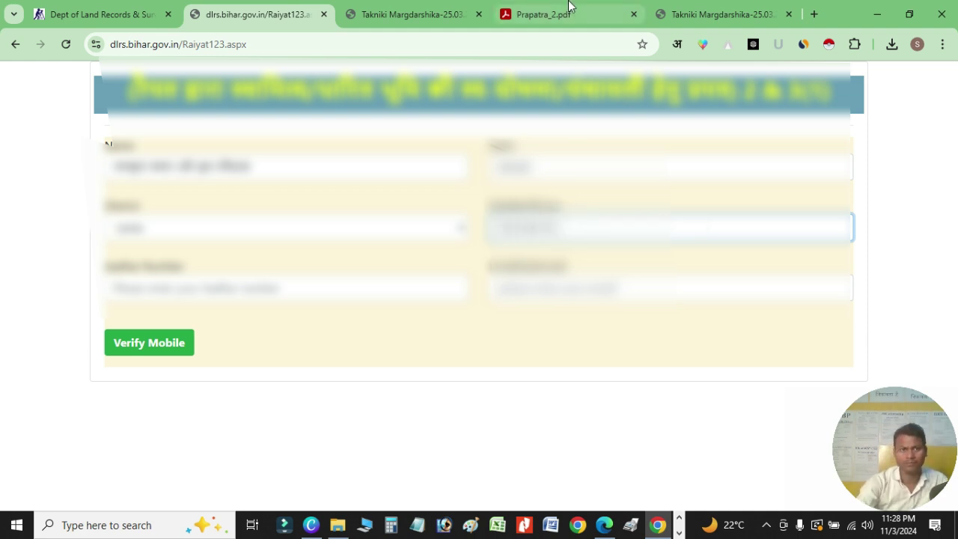
pyautogui.click(235, 293)
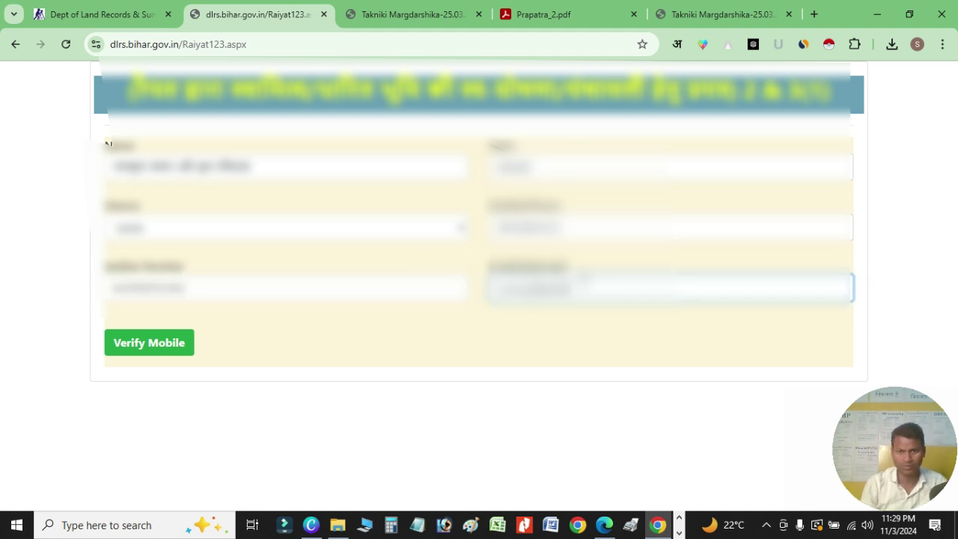
pyautogui.write('98')
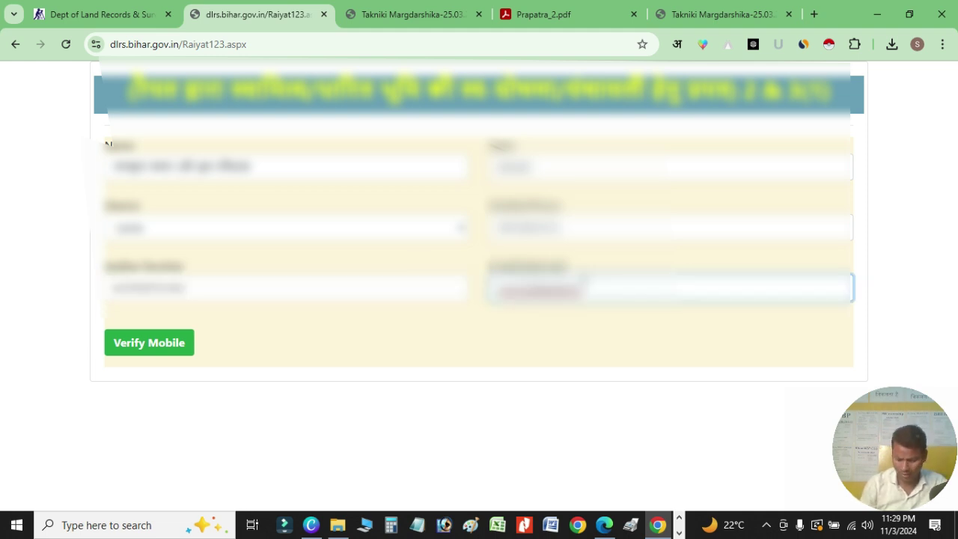
pyautogui.write('76543210')
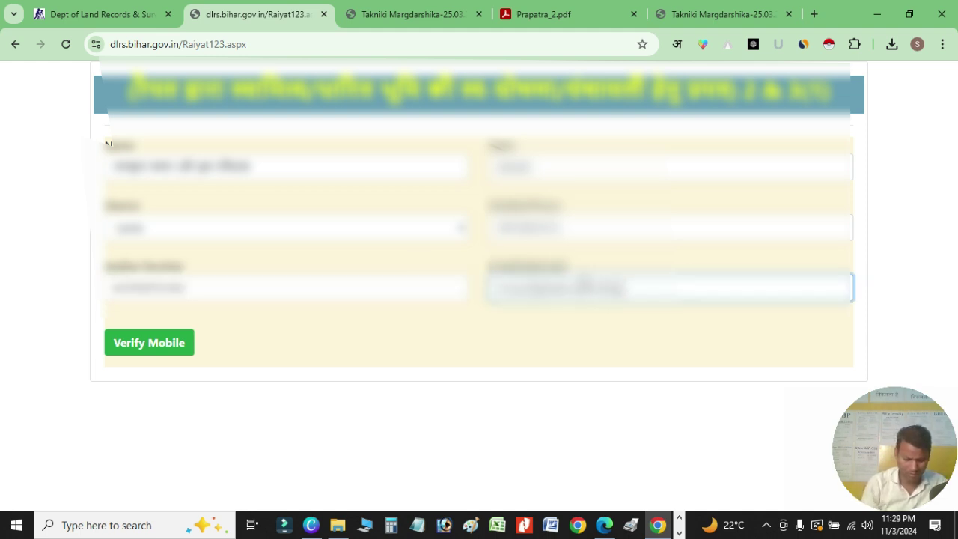
pyautogui.press('Tab')
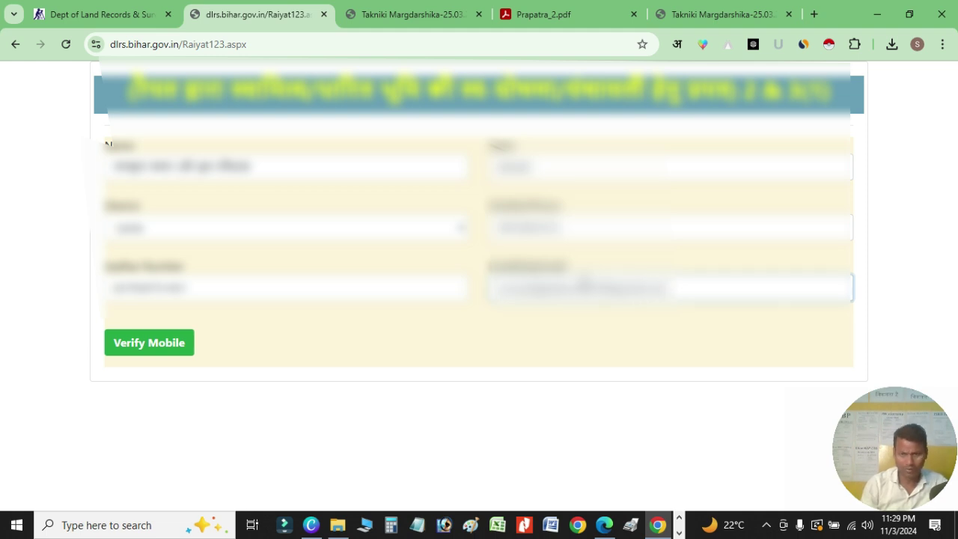
pyautogui.click(340, 352)
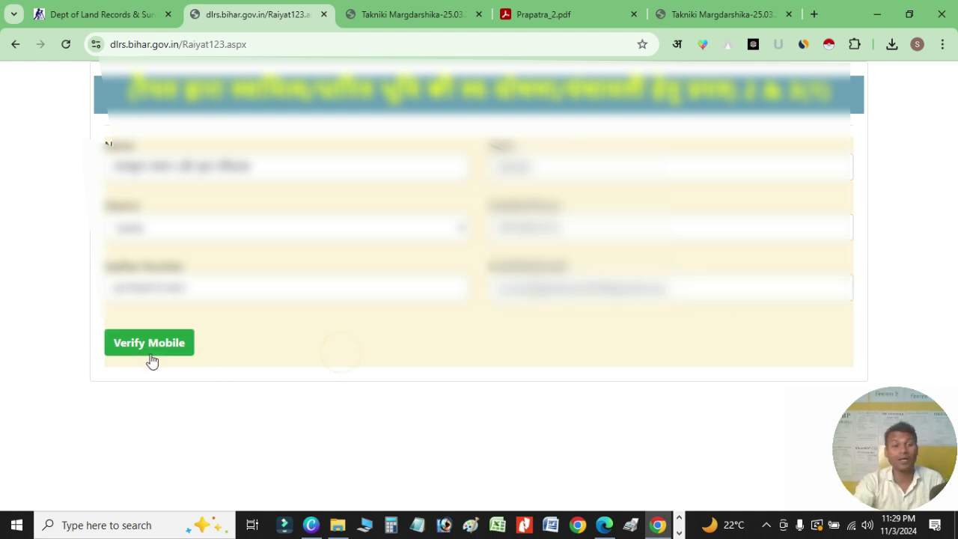
# - Request an OTP to verify the applicant's mobile number
pyautogui.click(165, 347)
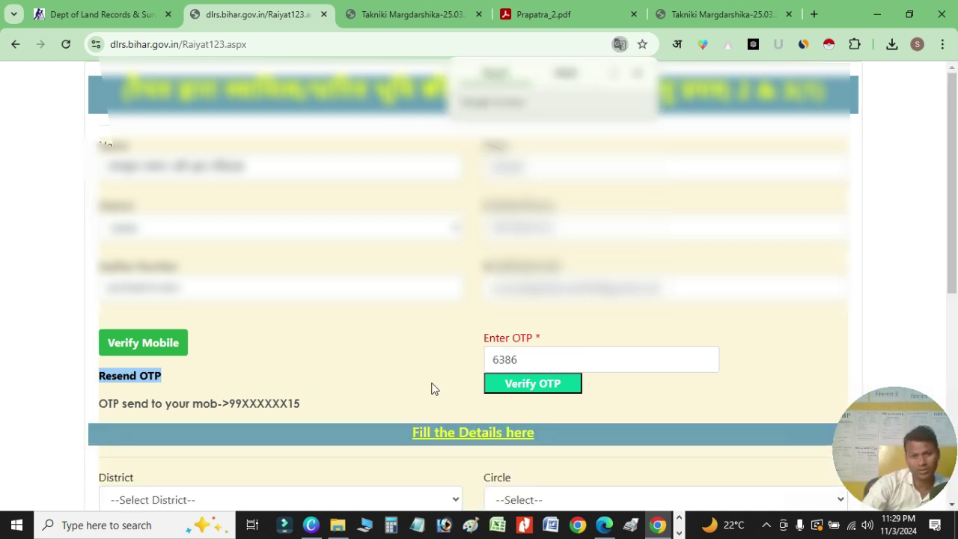
pyautogui.scroll(-3, 592, 348)
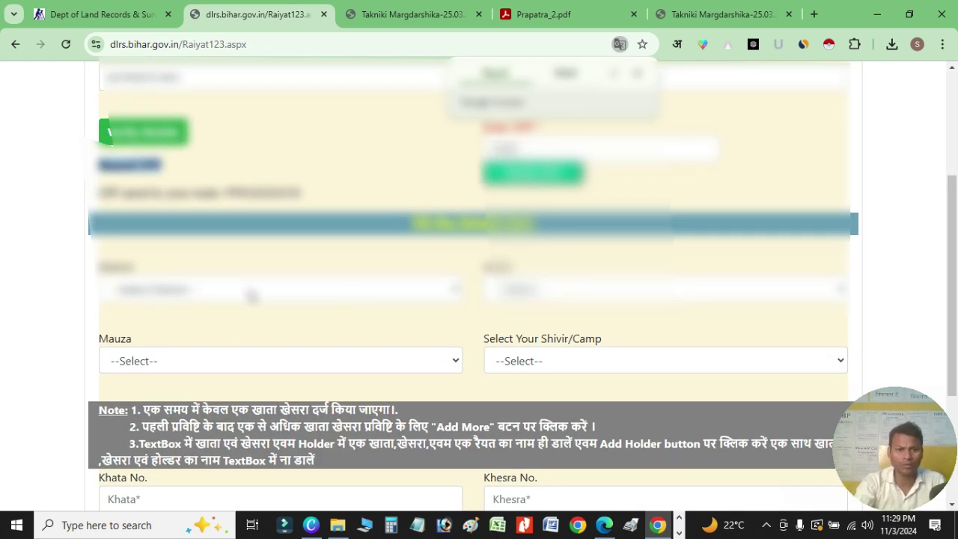
pyautogui.scroll(-1, 251, 296)
# - Set the land details district to GAYA and choose its circle
pyautogui.click(382, 218)
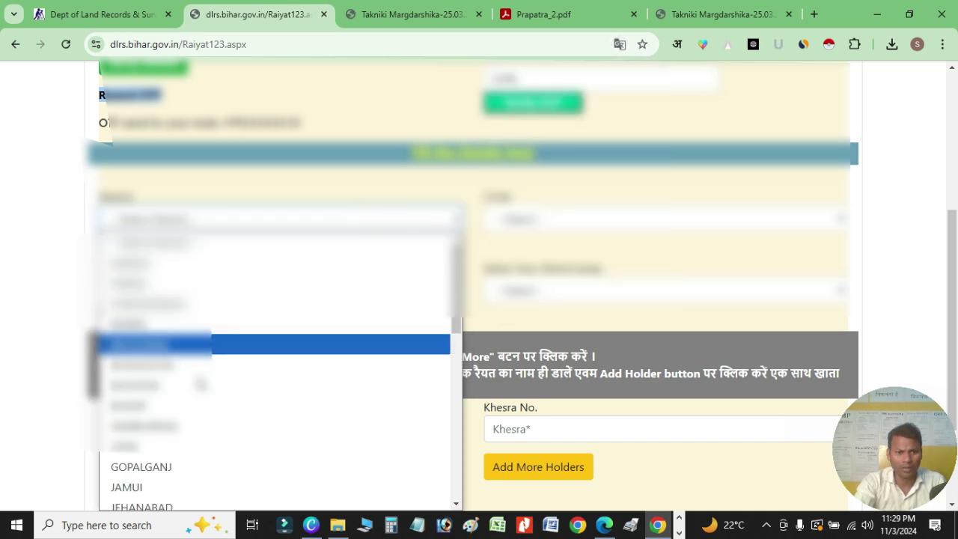
pyautogui.click(142, 448)
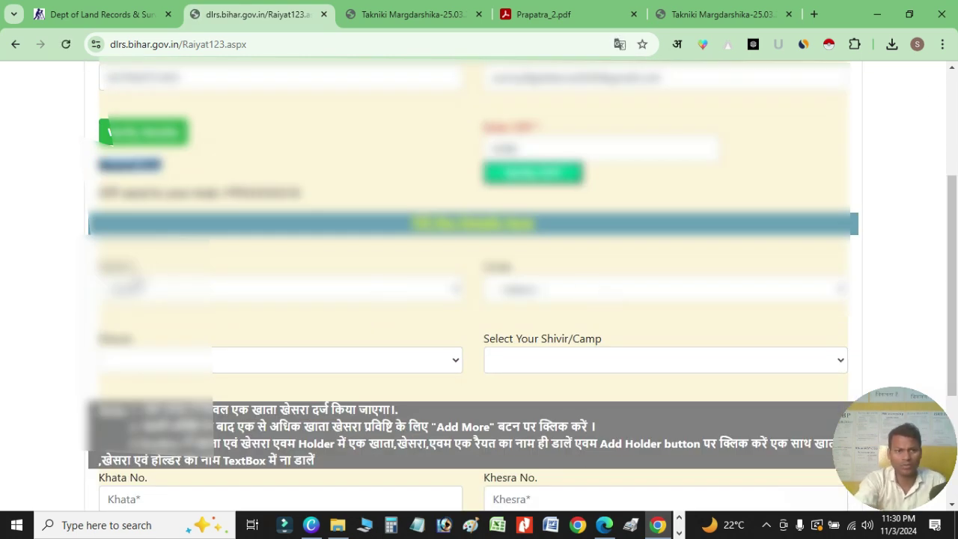
pyautogui.click(592, 296)
pyautogui.click(548, 148)
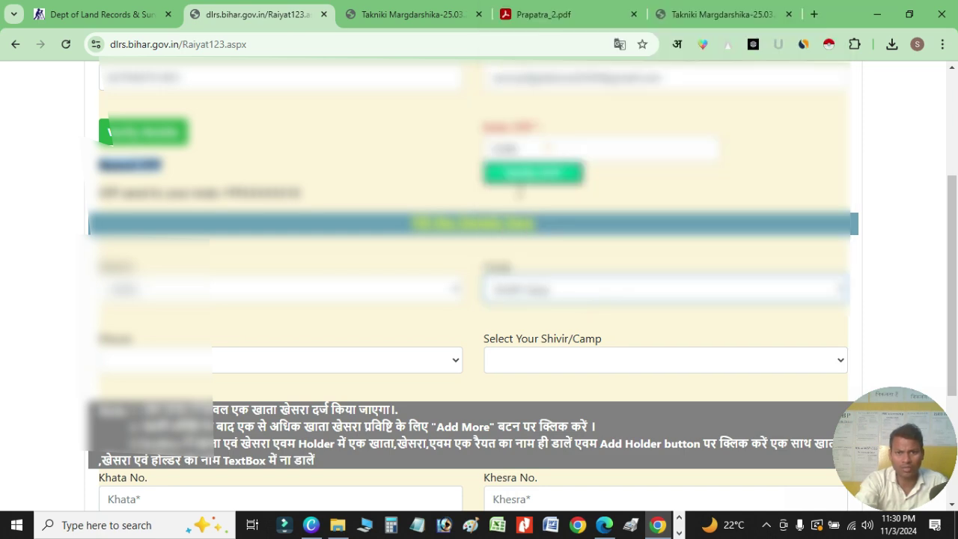
# - Choose the mauza for the land
pyautogui.scroll(-1, 236, 413)
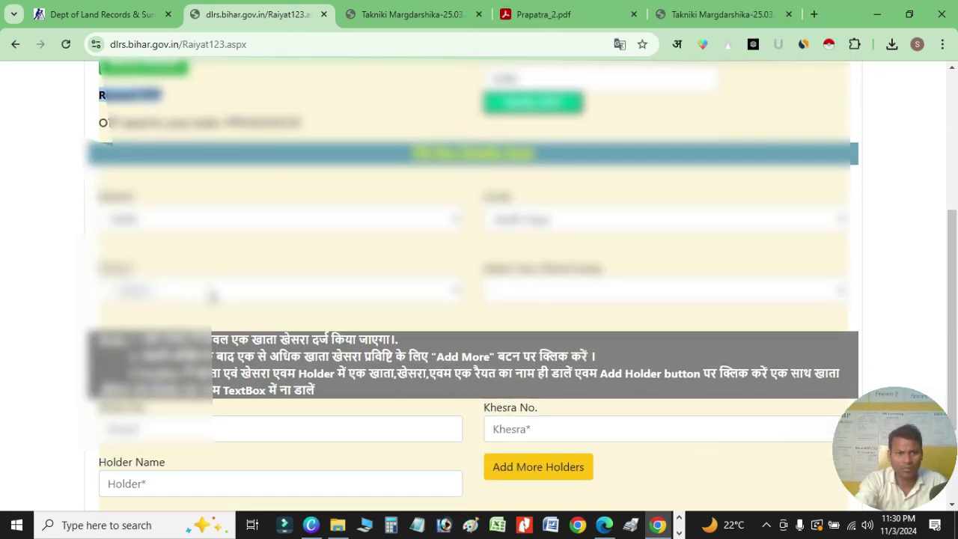
pyautogui.click(213, 298)
pyautogui.click(214, 262)
pyautogui.scroll(-2, 210, 300)
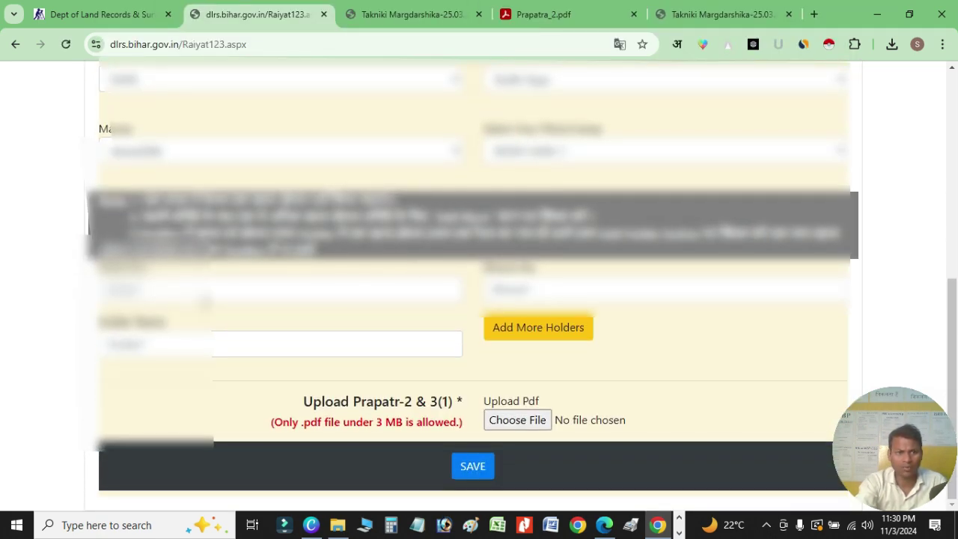
# - Add two holder rows for Khata 304 with Khesra 2177 and 2374
pyautogui.click(204, 298)
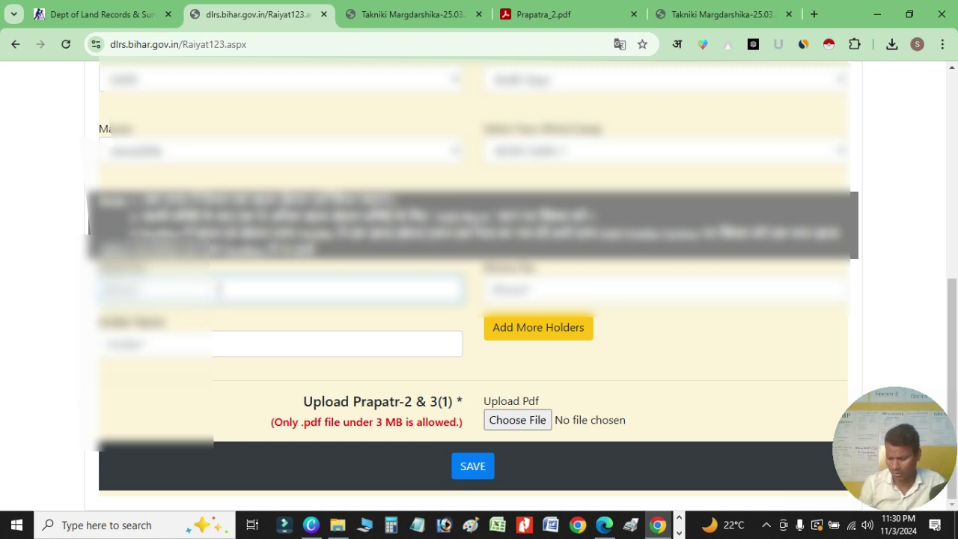
pyautogui.write('1')
pyautogui.press('Tab')
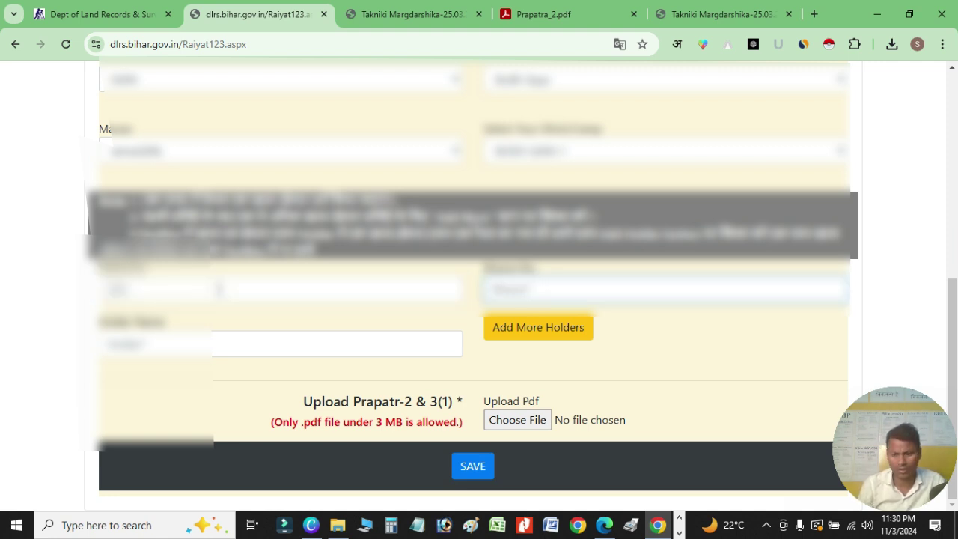
pyautogui.write('1')
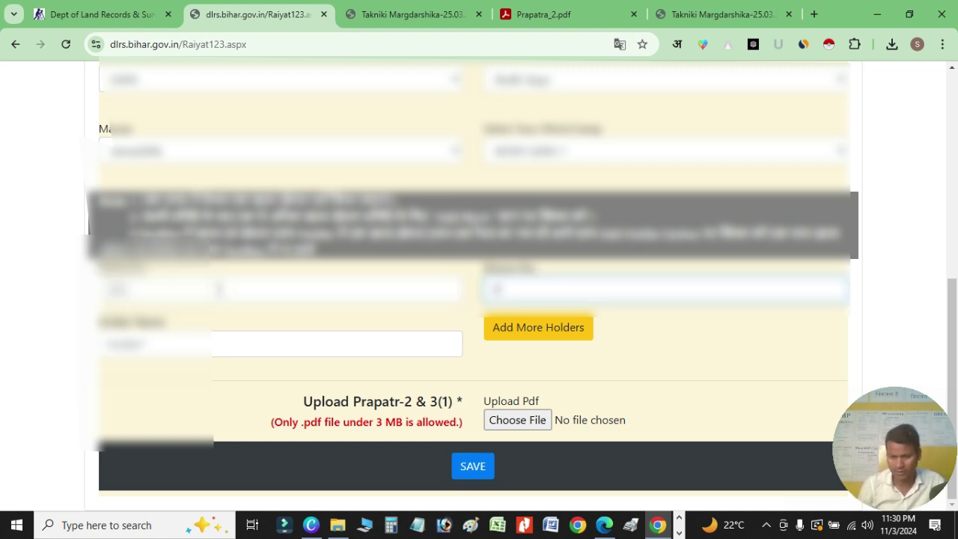
pyautogui.write('/1')
pyautogui.press('Tab')
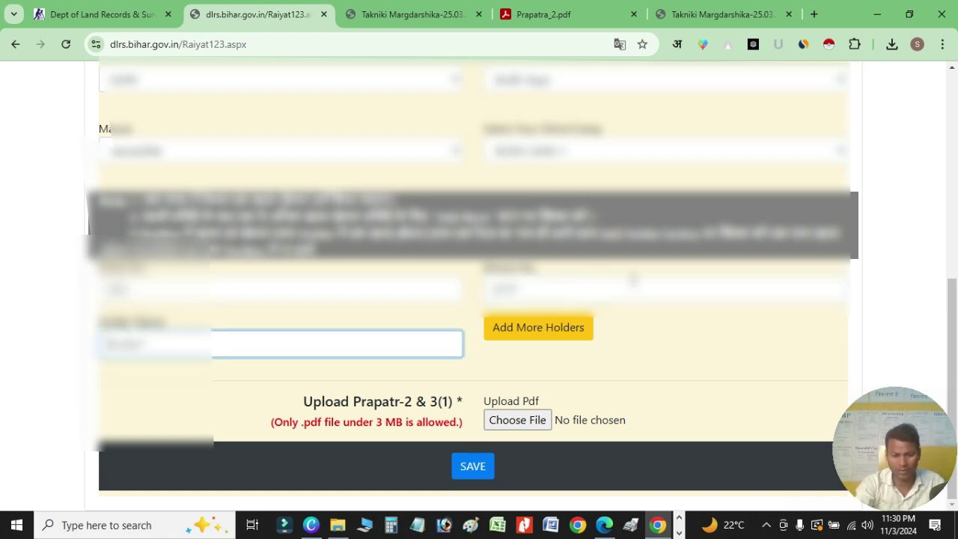
pyautogui.press('Return')
pyautogui.press('BackSpace')
pyautogui.press('BackSpace')
pyautogui.press('BackSpace')
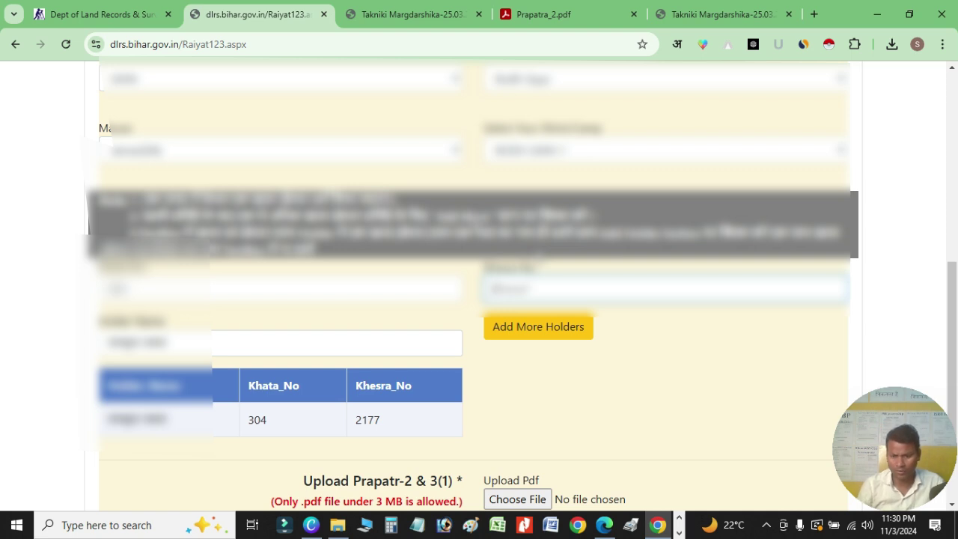
pyautogui.press('Return')
pyautogui.scroll(-2, 562, 332)
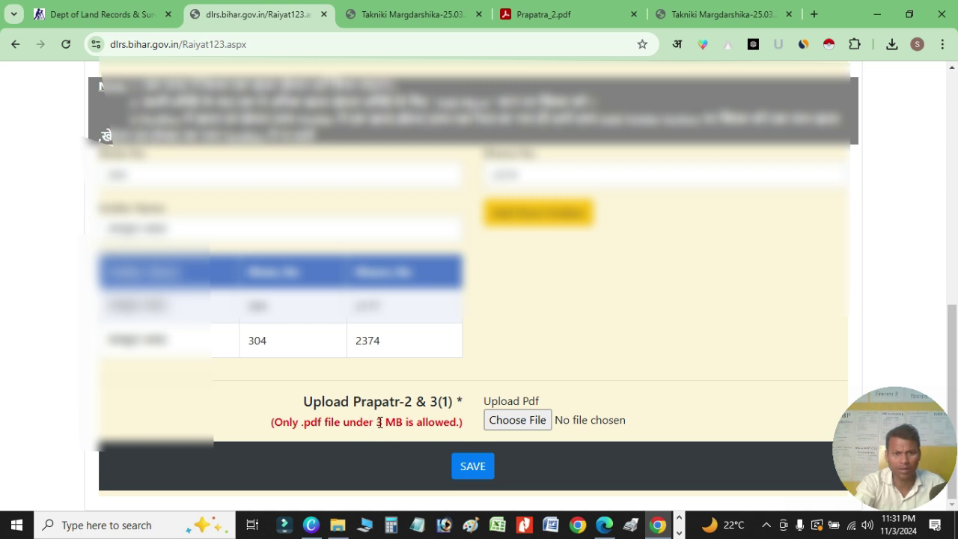
# - Choose SURVEY FORM.pdf under Upload Pdf after checking the 3 MB size limit, then save
pyautogui.moveTo(377, 421); pyautogui.dragTo(384, 423)
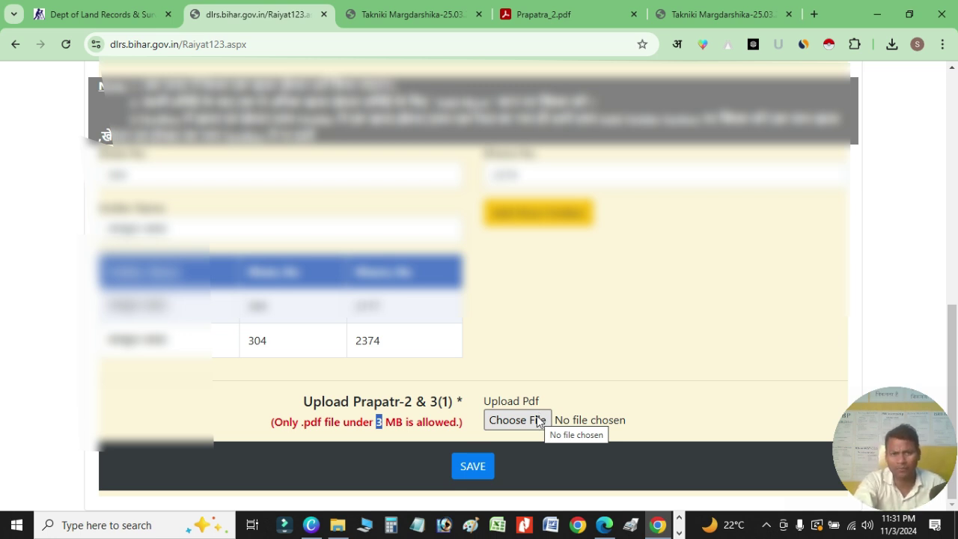
pyautogui.click(518, 422)
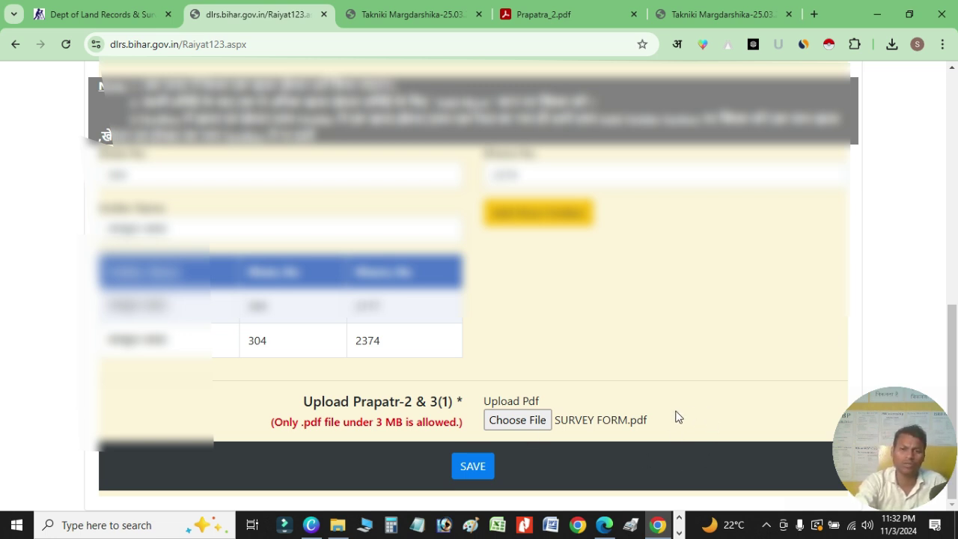
pyautogui.click(474, 467)
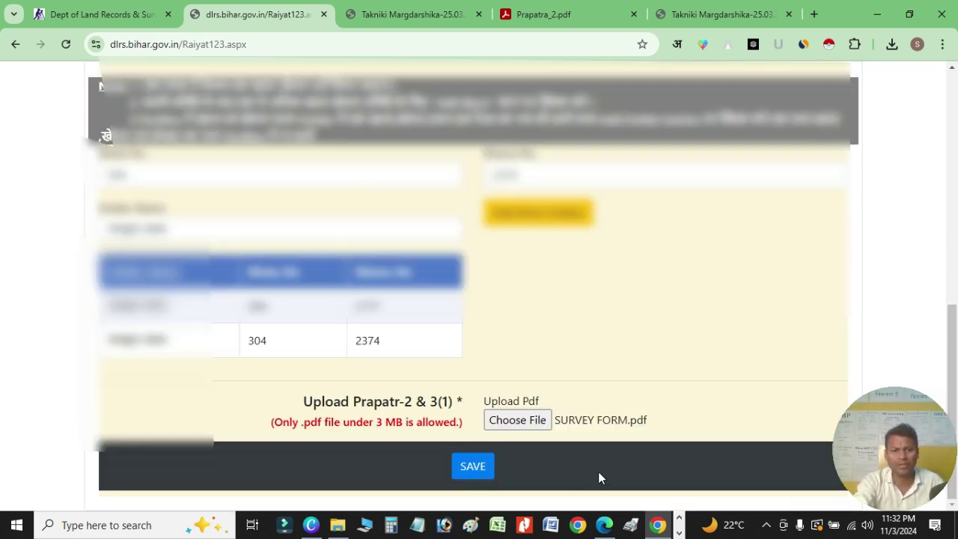
# - Save the application, acknowledge the alert, and save the Thank You receipt from print preview
pyautogui.click(483, 472)
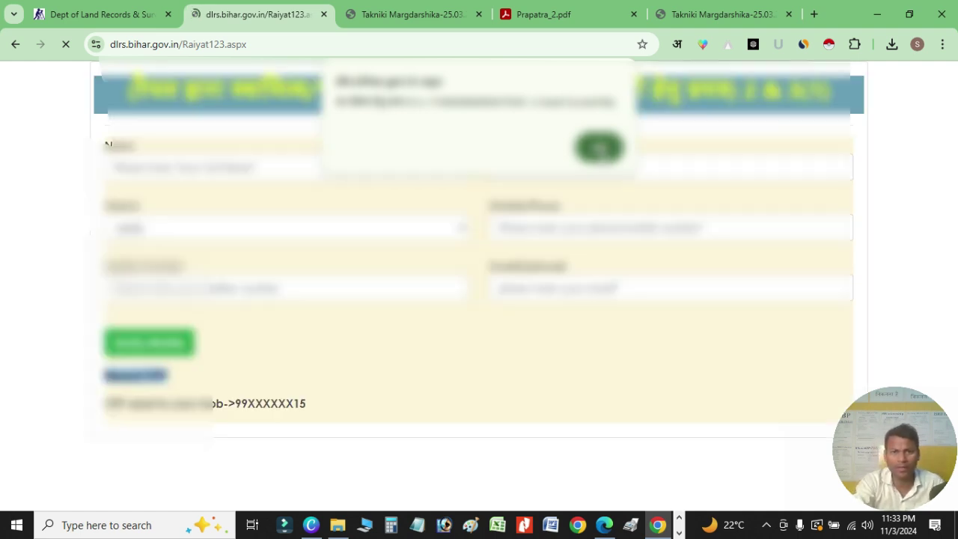
pyautogui.click(599, 149)
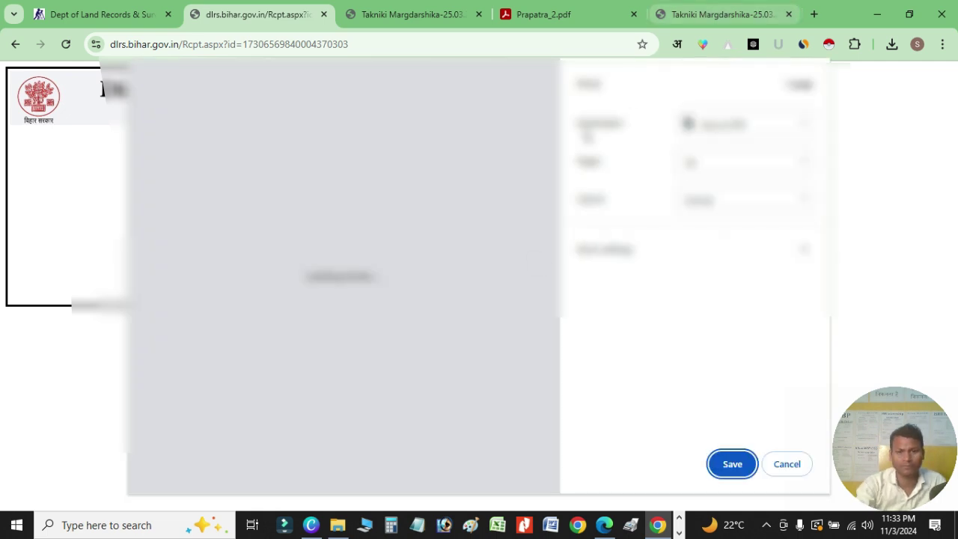
pyautogui.click(734, 466)
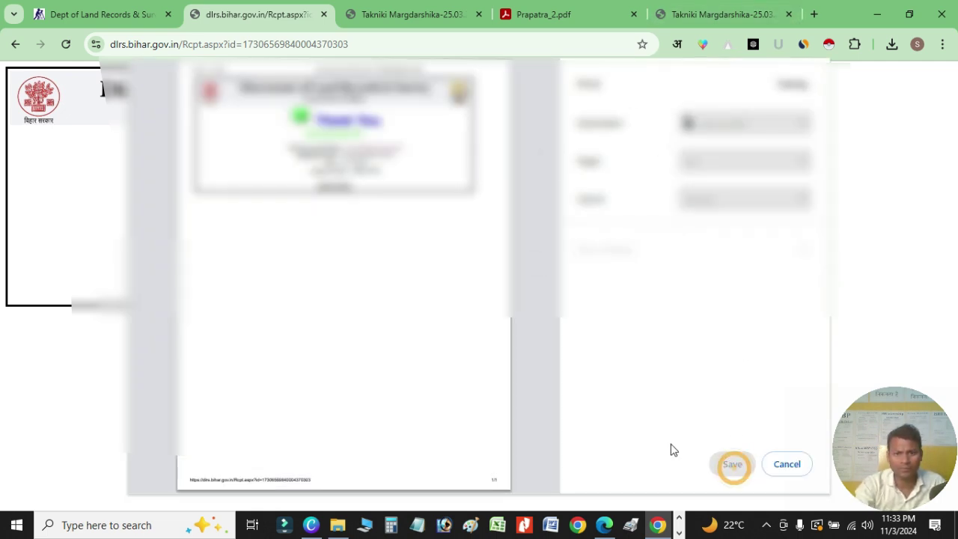